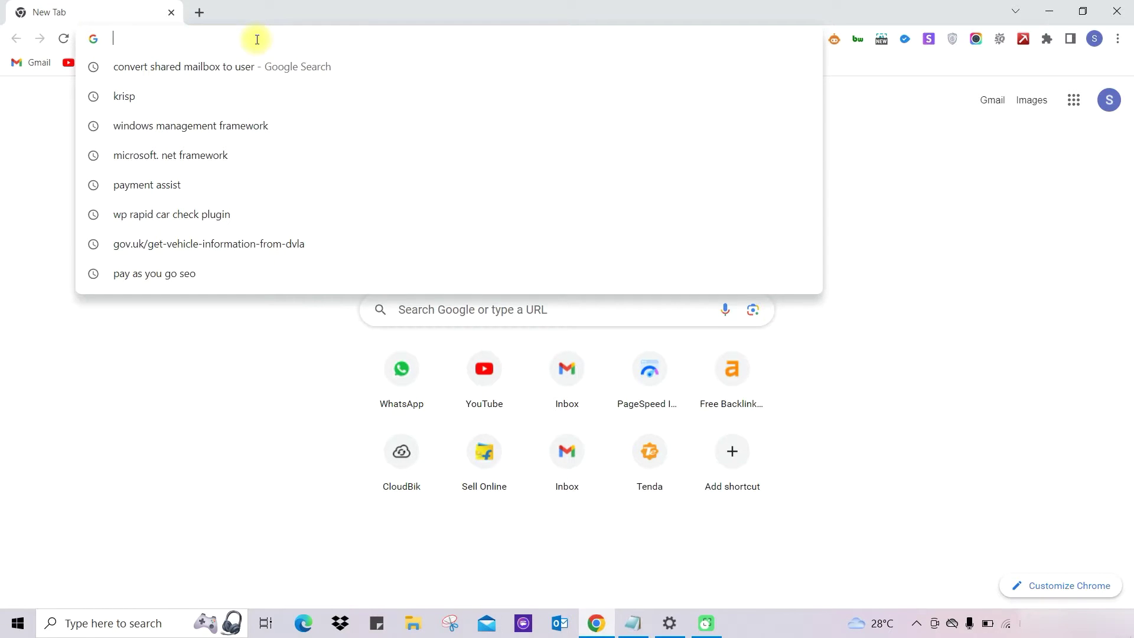
type("off")
Load the Microsoft 365 home page, enter the admin center and expand the full list of admin centers.
key("Return")
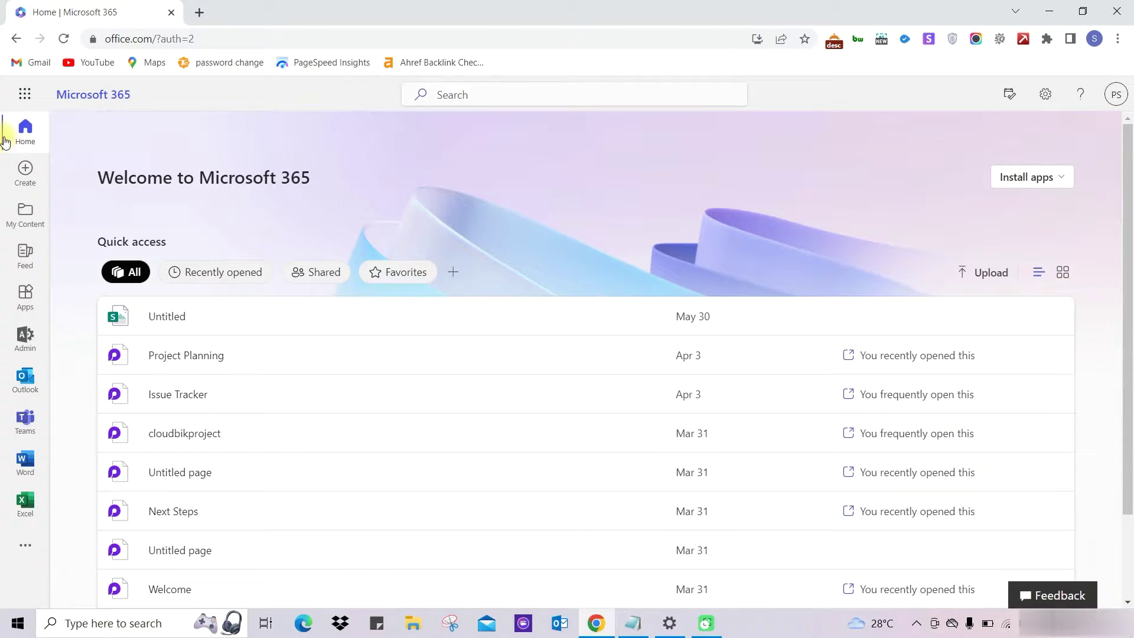
left_click(26, 341)
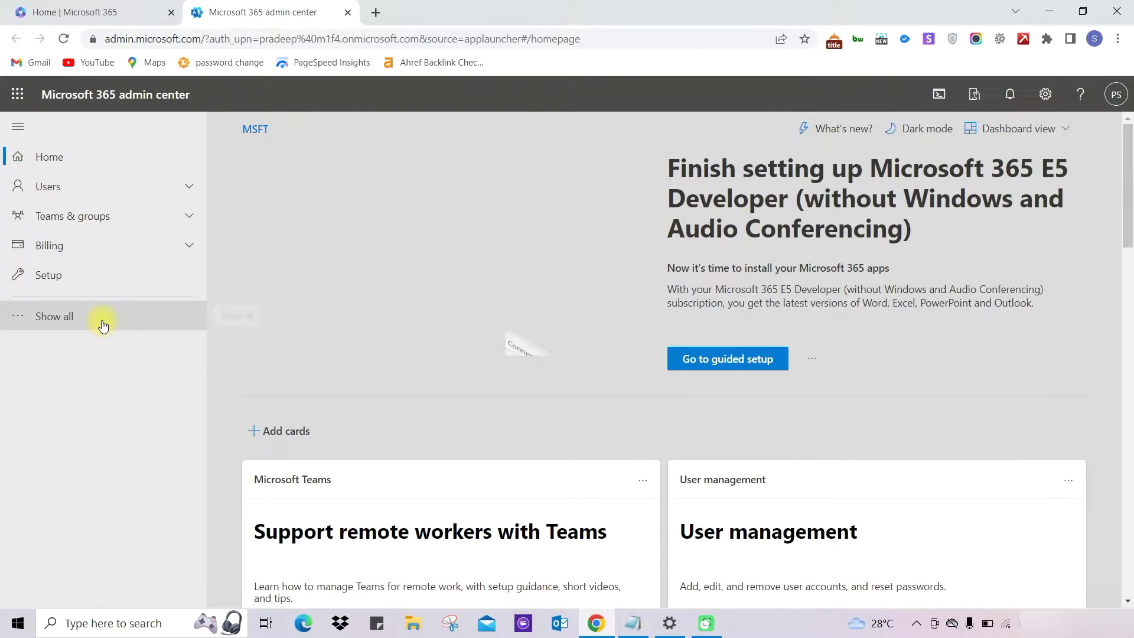
left_click(102, 324)
scroll(98, 333, "down", 2)
scroll(84, 426, "down", 2)
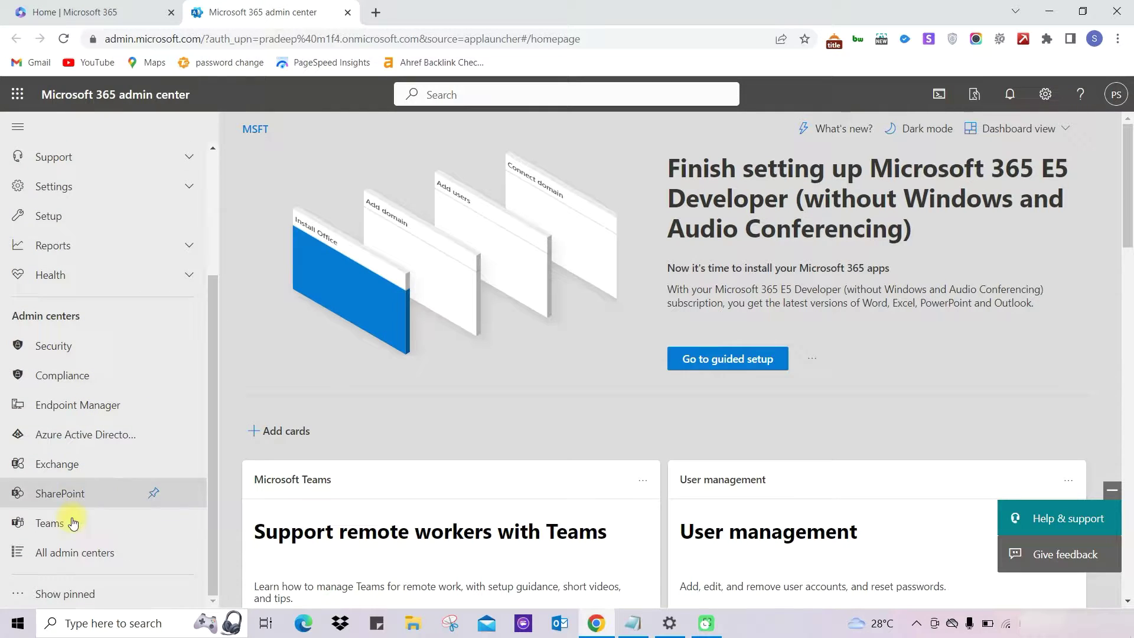
Go to the Exchange admin center mailboxes page and filter it to Shared mailbox only.
left_click(81, 468)
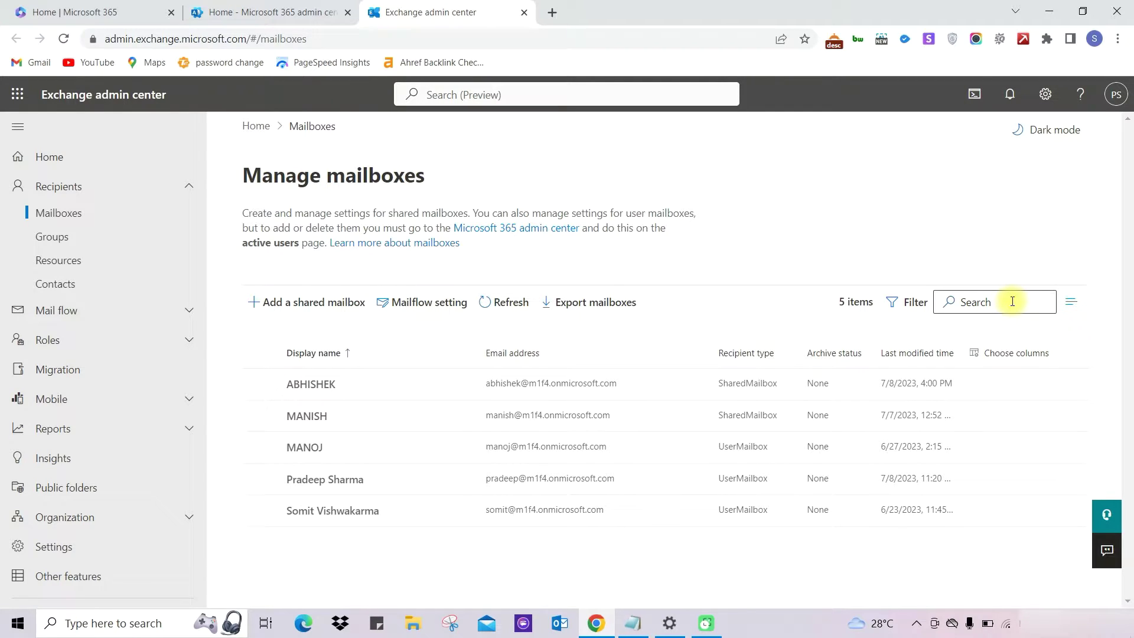
left_click(919, 310)
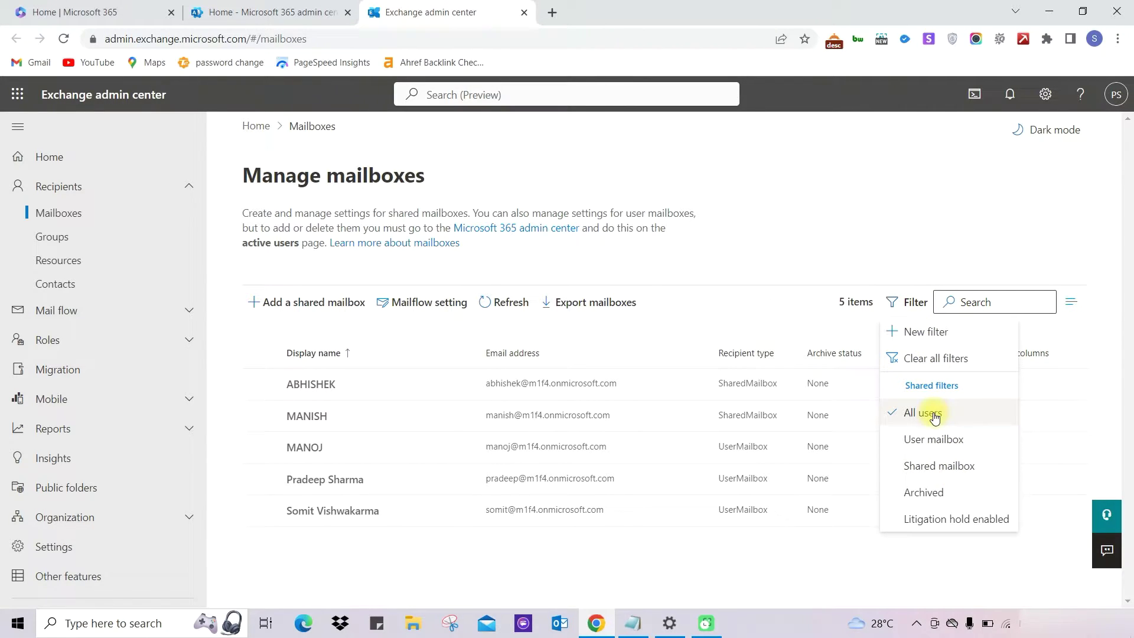
left_click(930, 468)
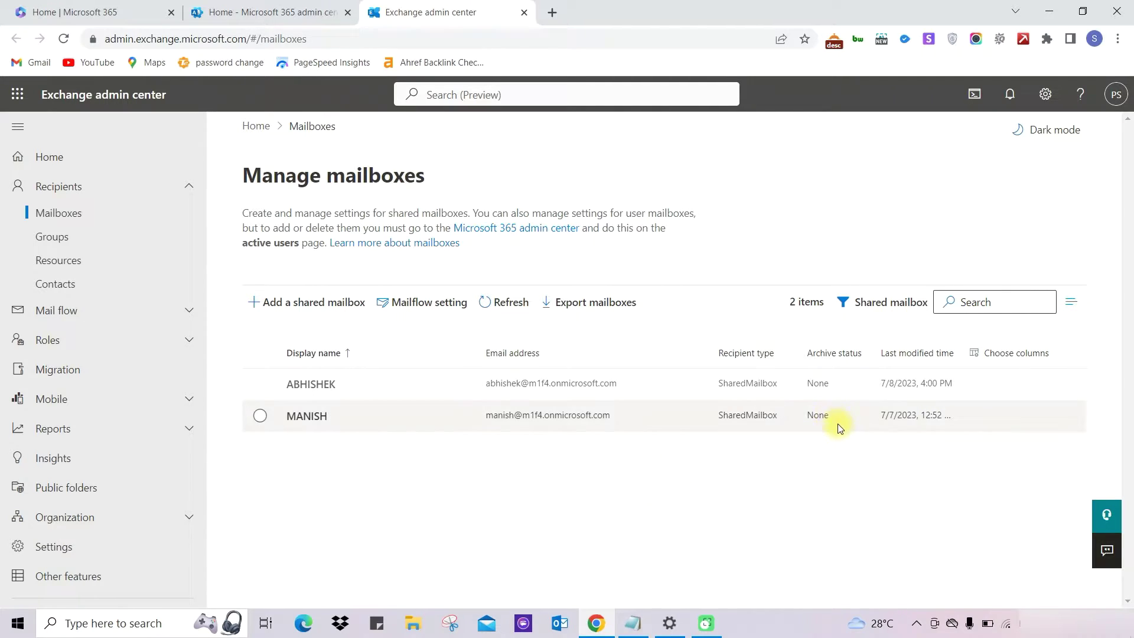
Select ABHISHEK, run Convert to regular mailbox and confirm the conversion.
left_click(259, 386)
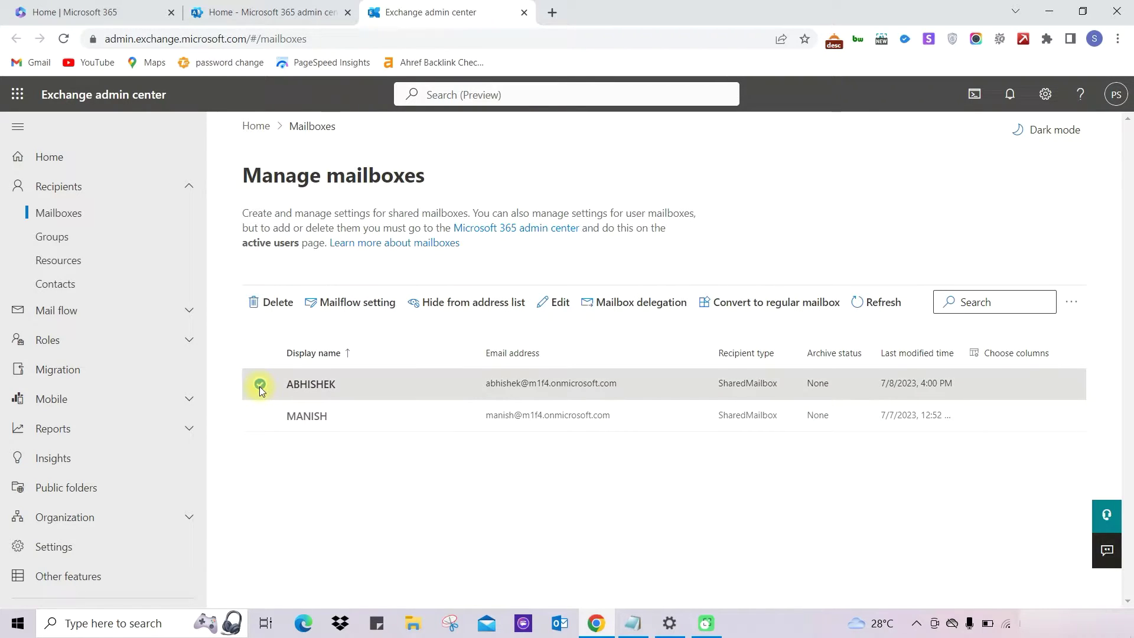
left_click(764, 305)
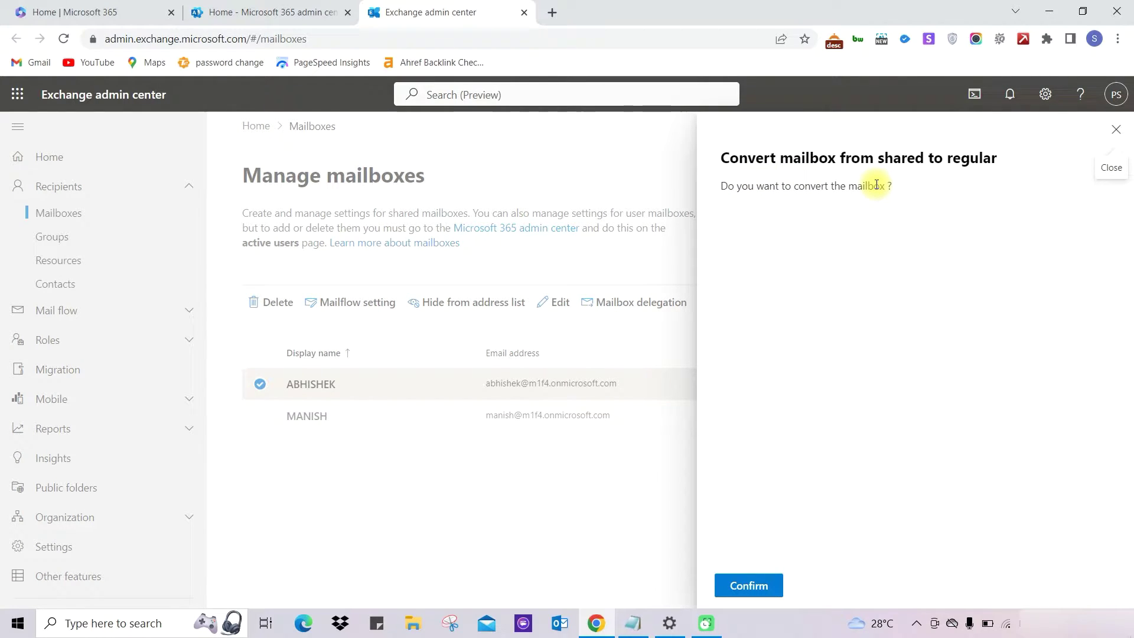
left_click(749, 586)
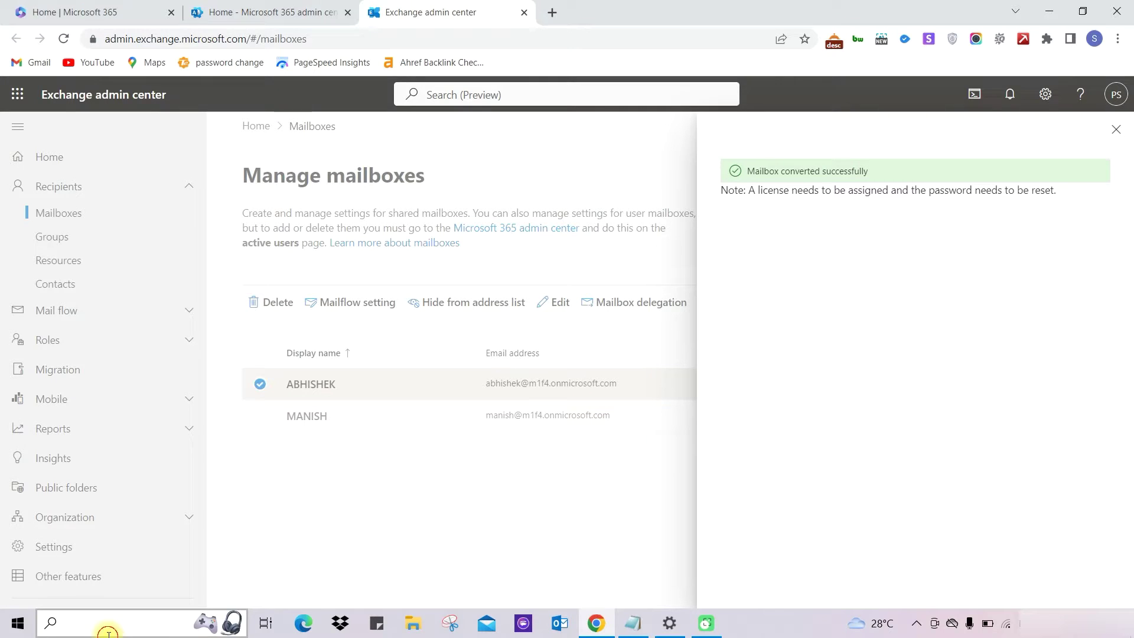
Launch Windows PowerShell as administrator from Windows search.
left_click(100, 622)
type("win")
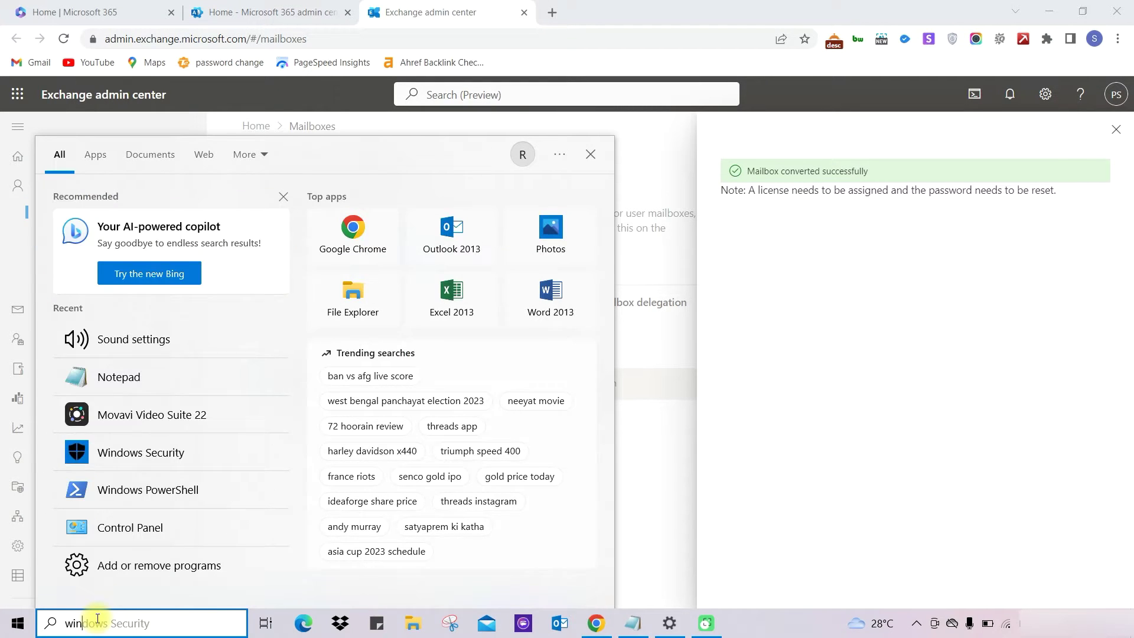
type("dows")
right_click(173, 337)
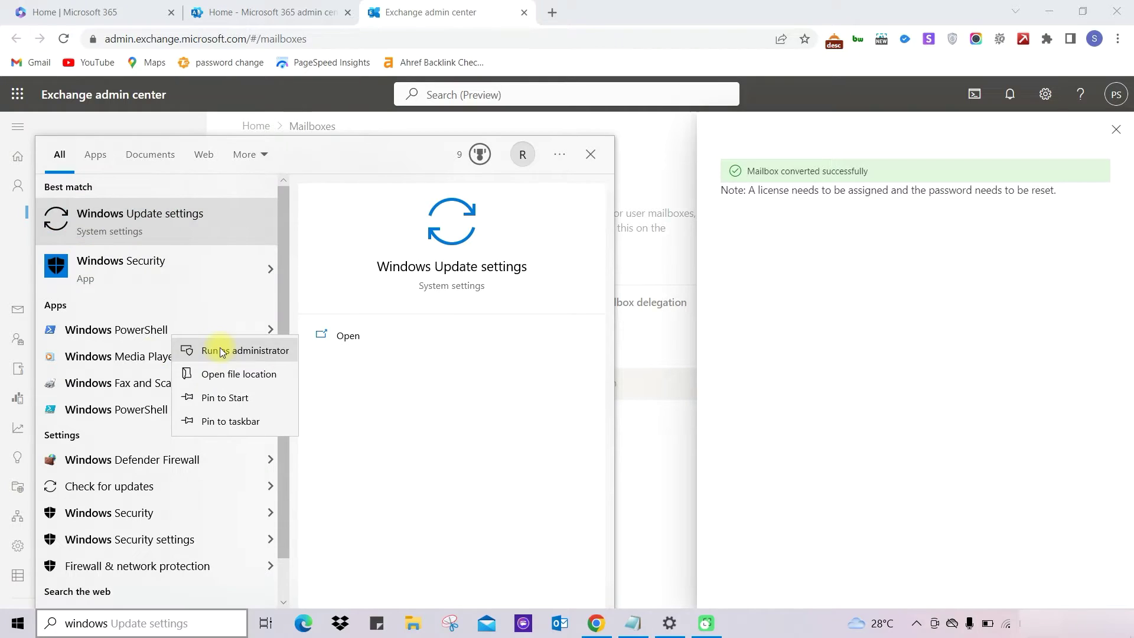
left_click(225, 352)
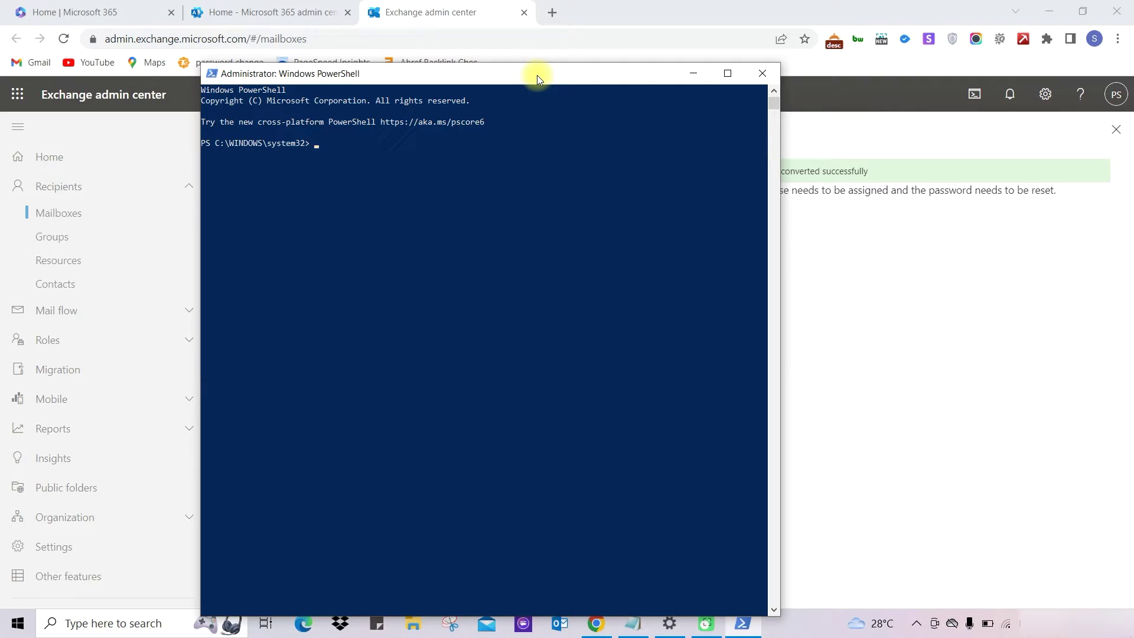
type("connec")
type("t-exchangeonline")
Run Connect-ExchangeOnline, sign in with the admin account, and bring the Notepad command notes forward.
key("Return")
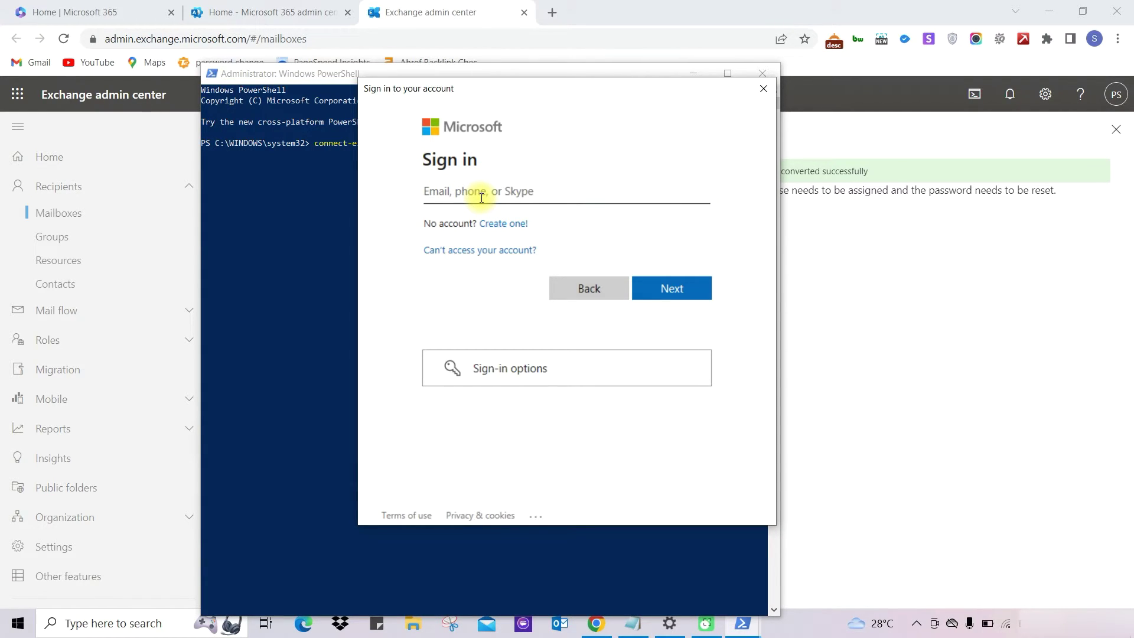
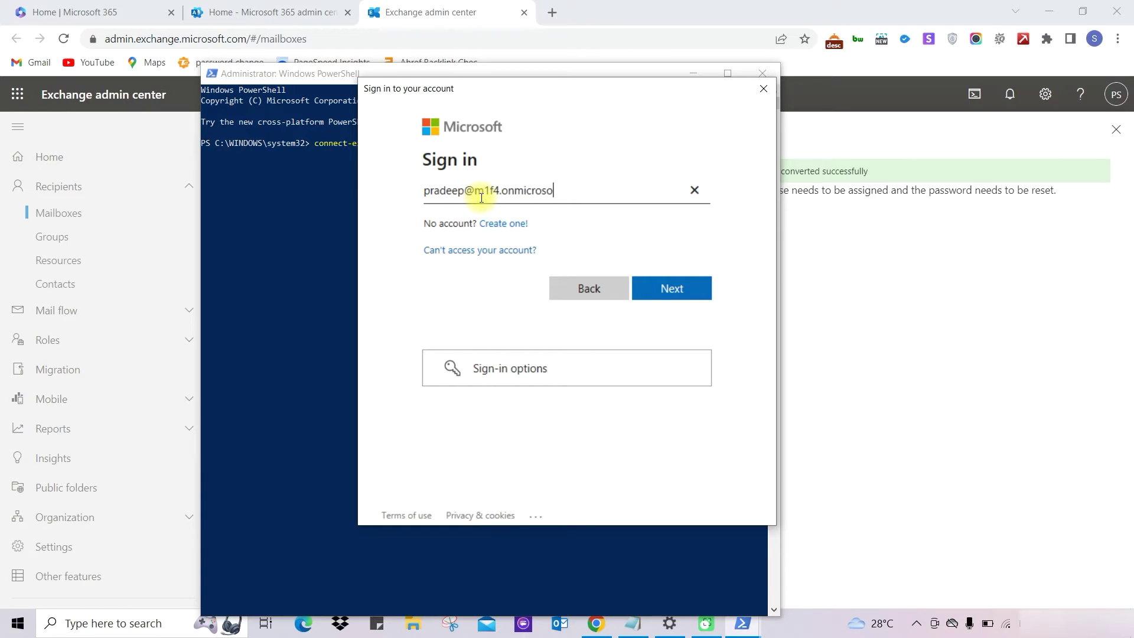
key("Return")
type("**************")
key("Return")
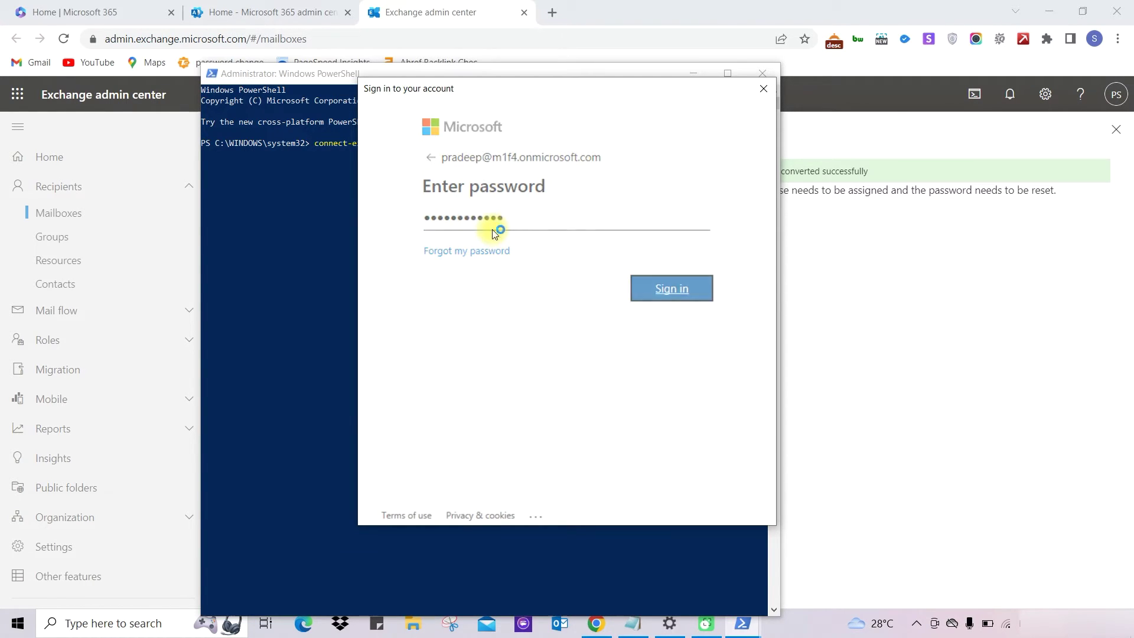
left_click(632, 623)
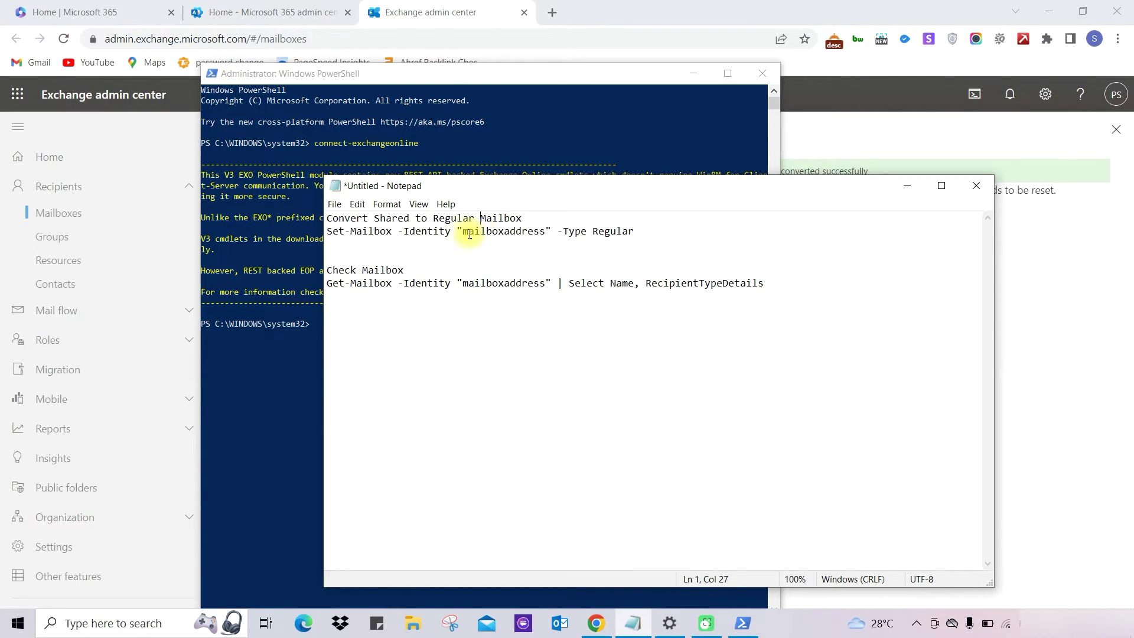
Back in Exchange admin center, dismiss the success message and copy MANISH's user ID from its details.
left_click(406, 10)
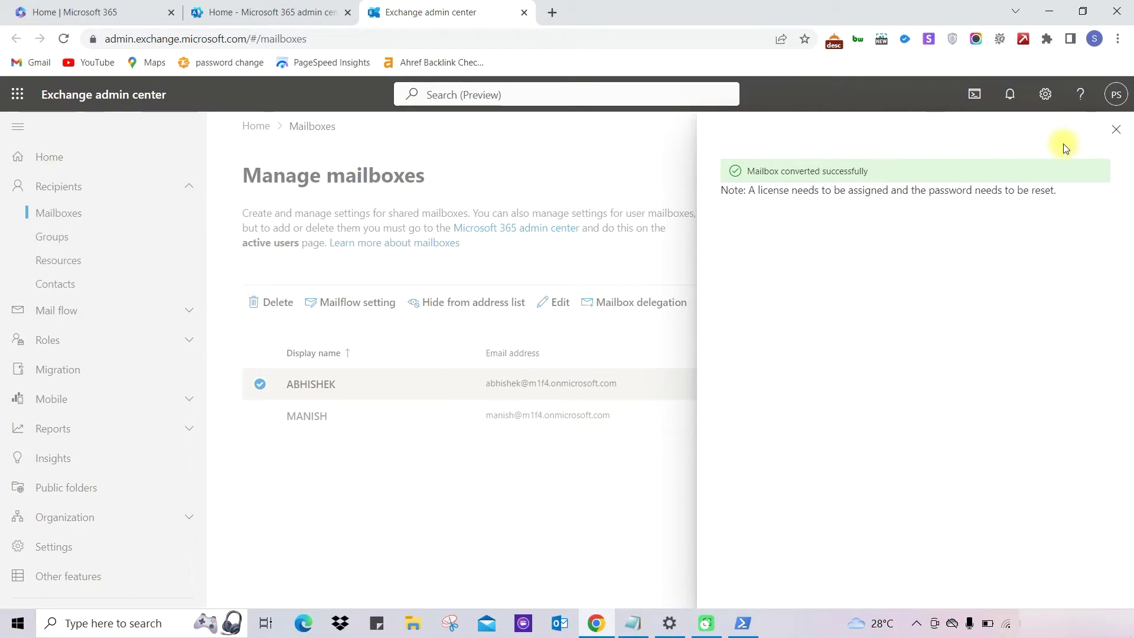
left_click(1118, 132)
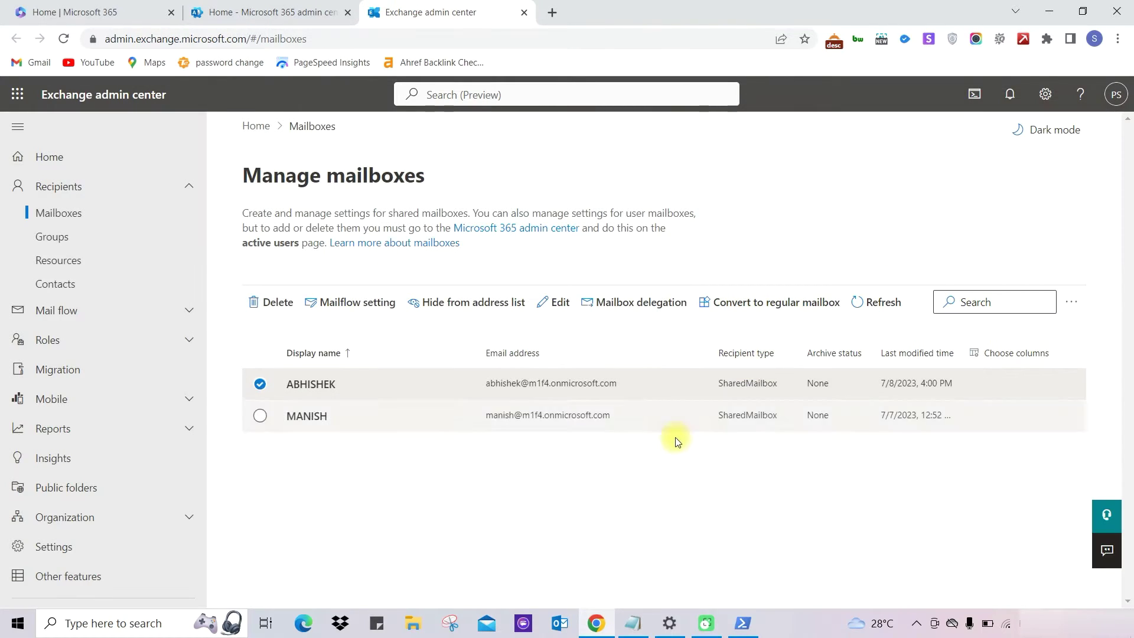
left_click(539, 424)
left_click_drag(720, 444, 864, 444)
key("ctrl+c")
In Notepad, replace the Set-Mailbox placeholder with MANISH's address, remove the quotes and select the command.
key("alt+Tab")
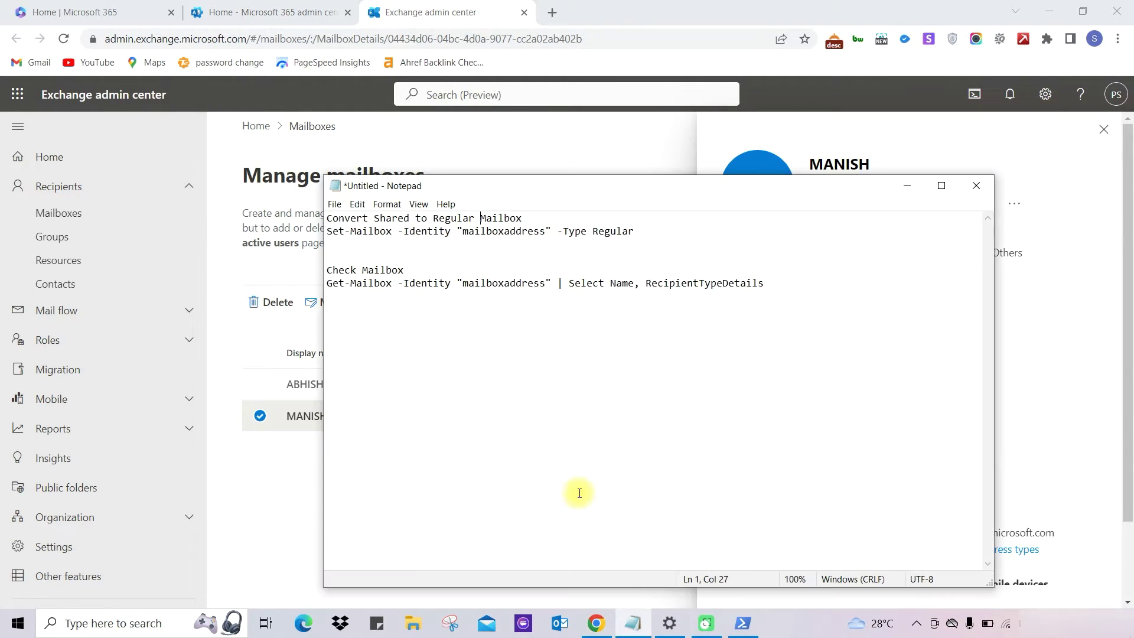
left_click_drag(462, 231, 547, 235)
key("ctrl+v")
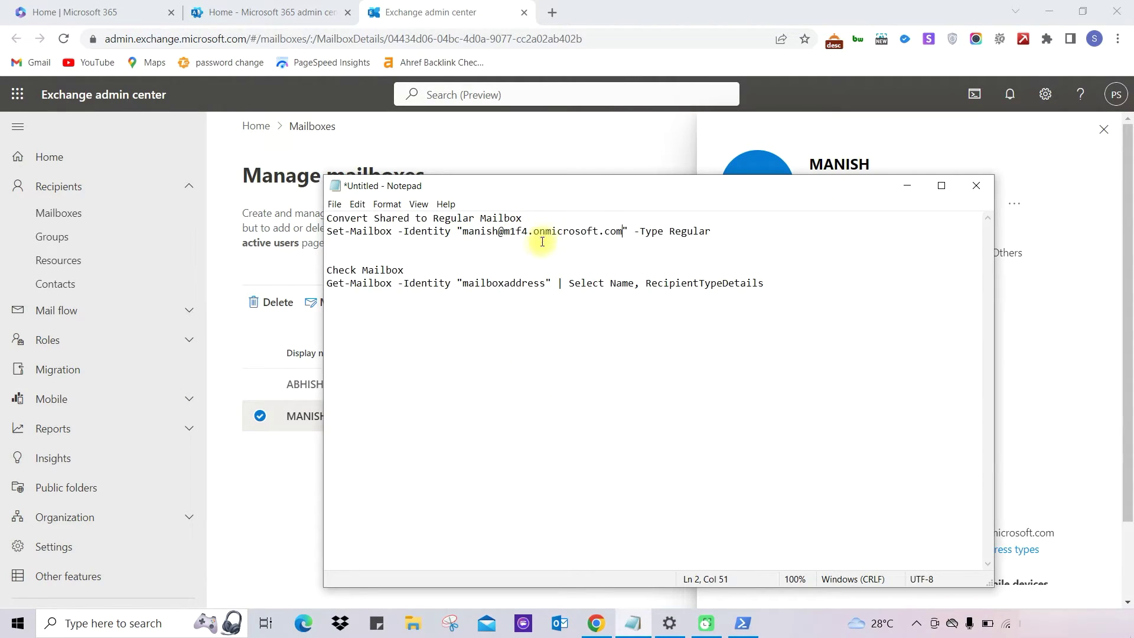
left_click(465, 231)
key("BackSpace")
left_click(704, 231)
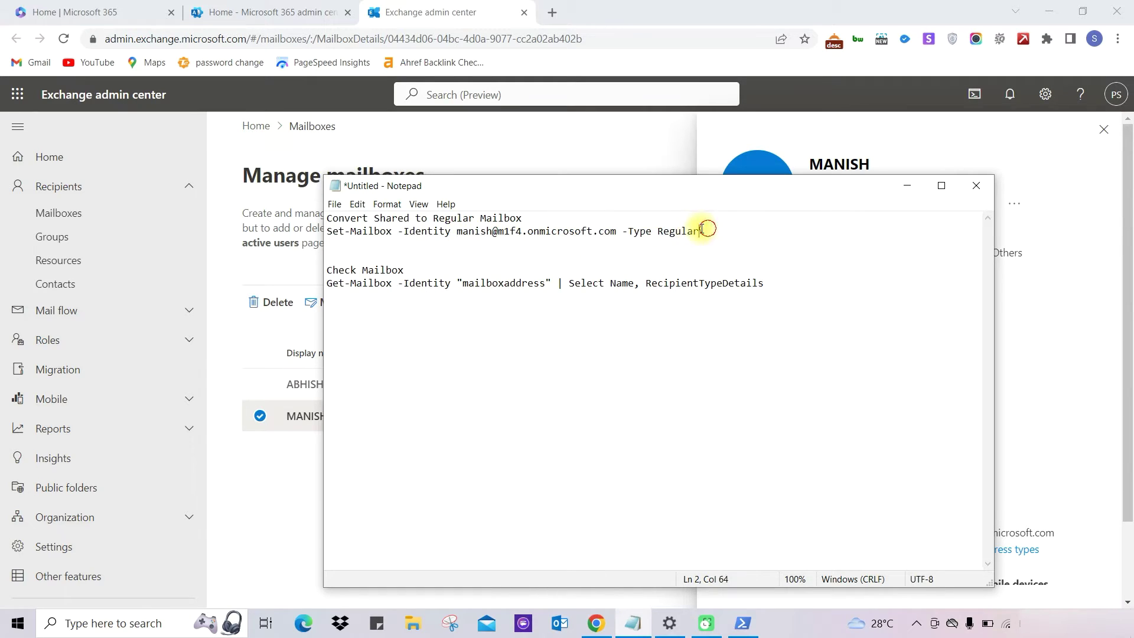
key("shift+Home")
key("ctrl+c")
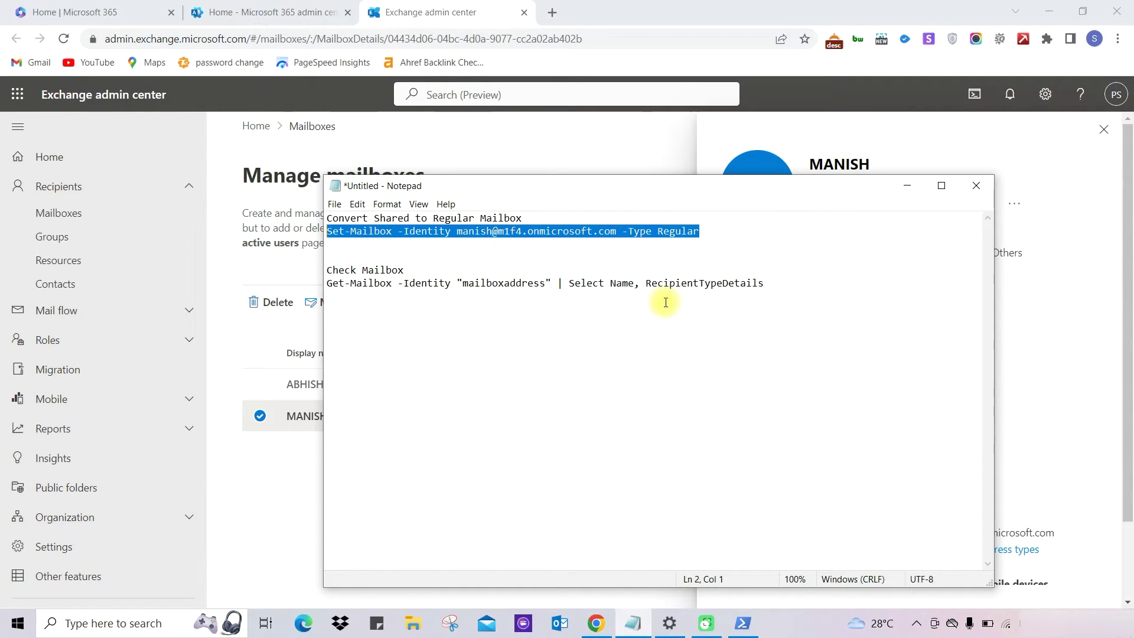
Run the Set-Mailbox -Type Regular command for MANISH in PowerShell and return to the notes.
left_click(744, 624)
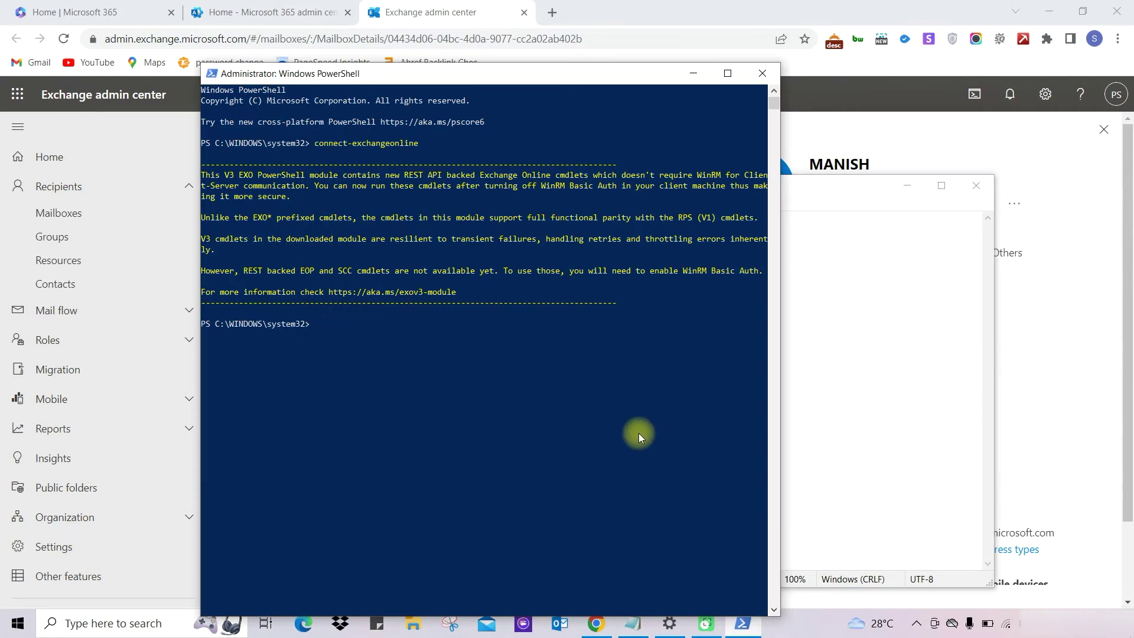
key("ctrl+v")
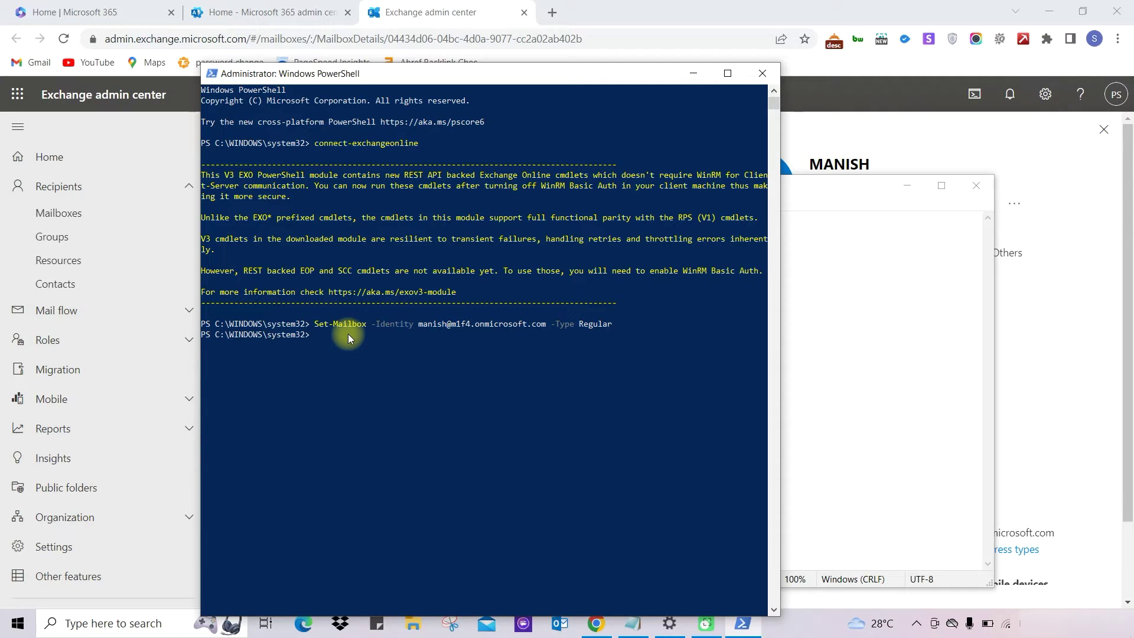
key("alt+Tab")
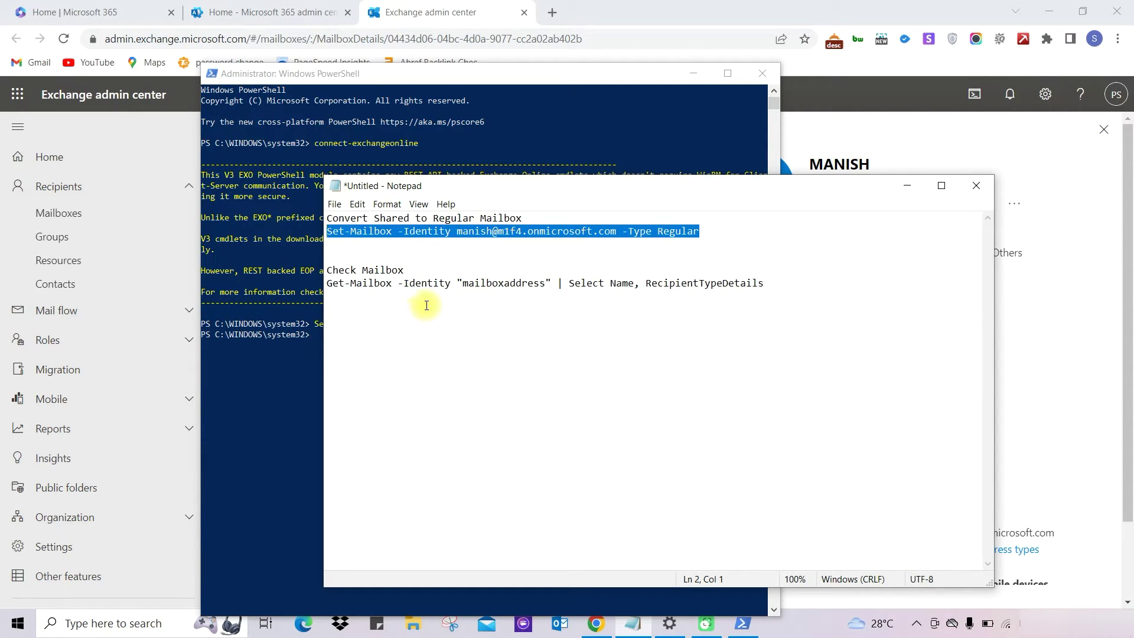
Put MANISH's address into the Get-Mailbox check command in Notepad and select the whole line.
left_click(461, 231)
left_click_drag(576, 251, 617, 231)
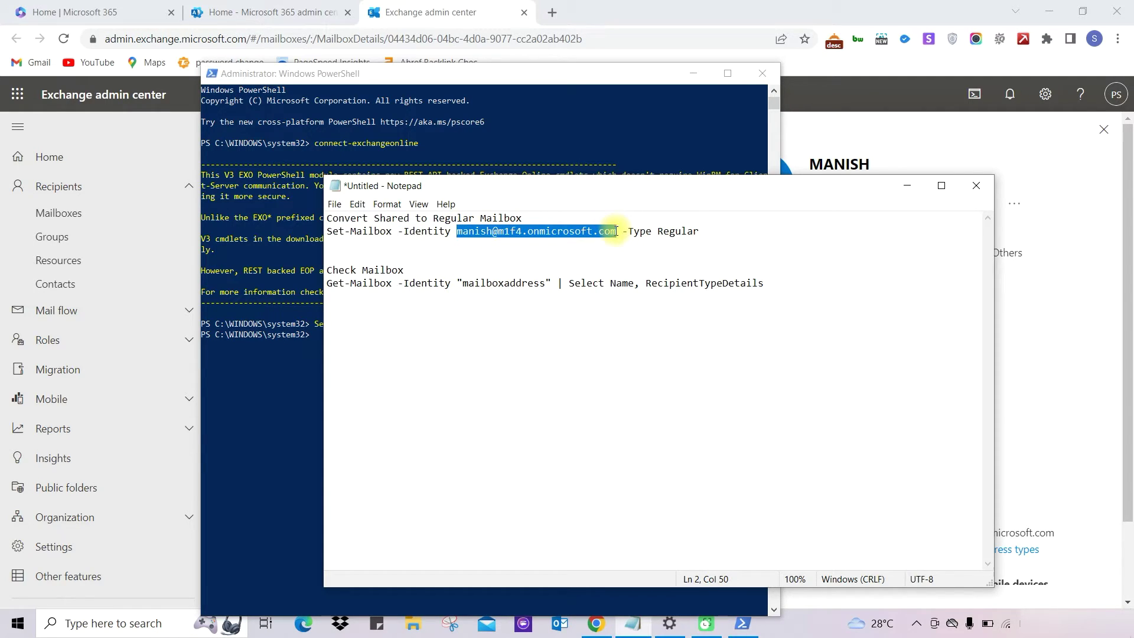
left_click_drag(457, 285, 549, 284)
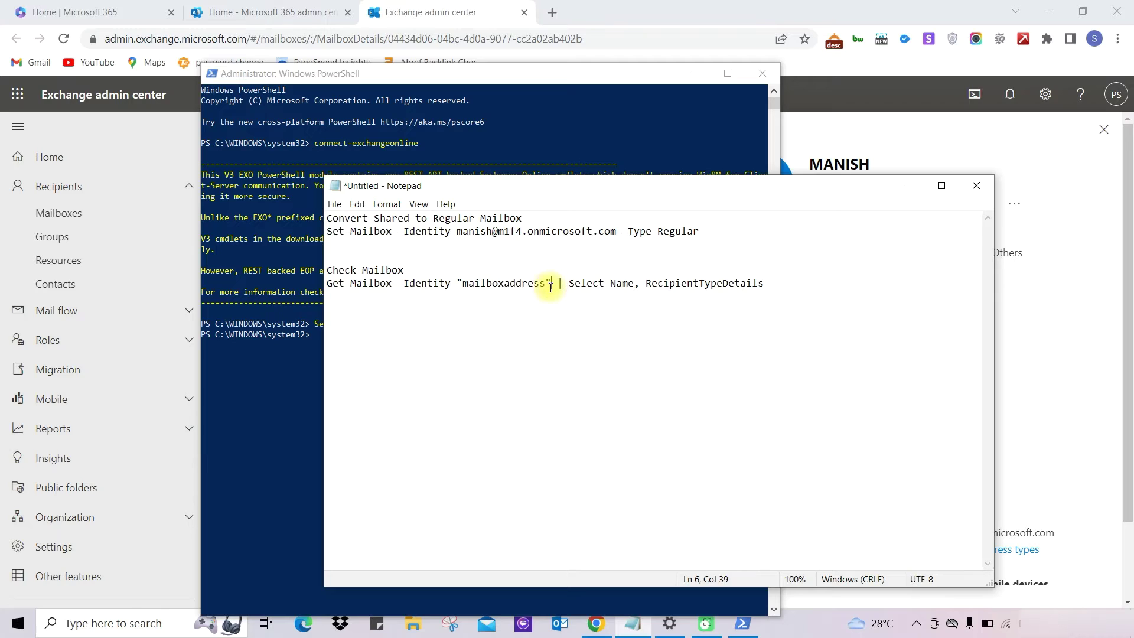
double_click(550, 284)
key("ctrl+v")
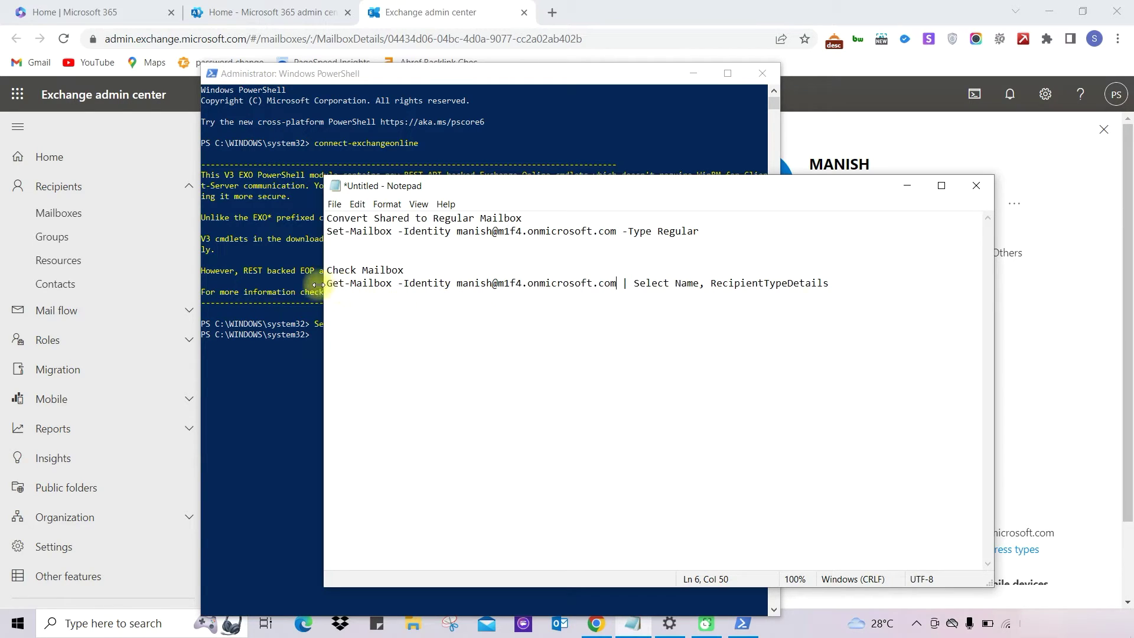
left_click(828, 284)
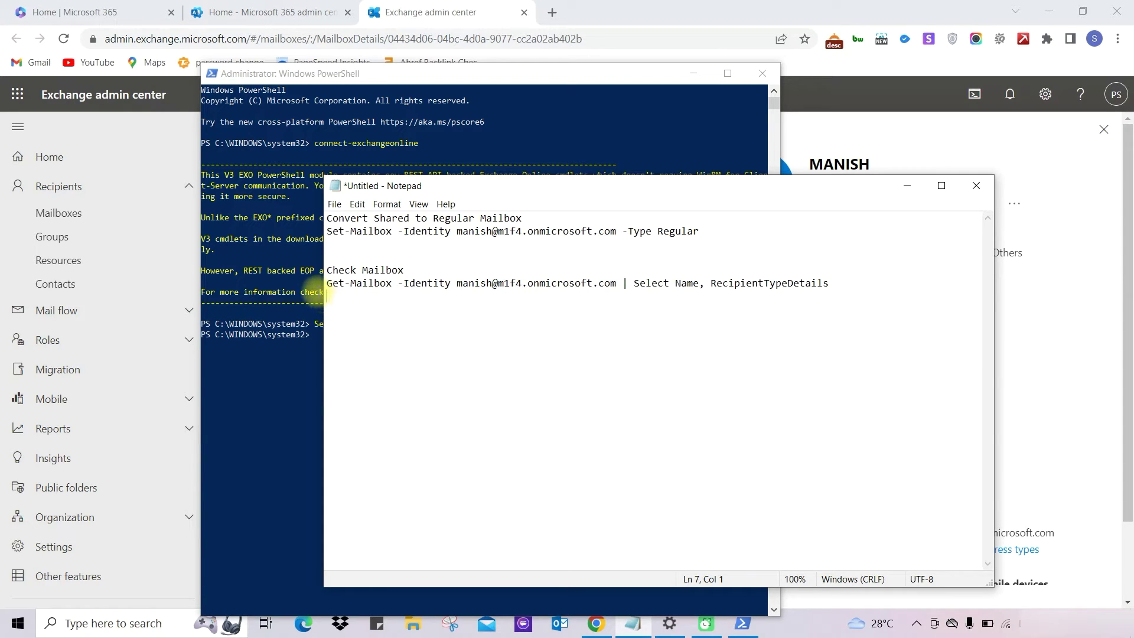
key("shift+Home")
key("ctrl+c")
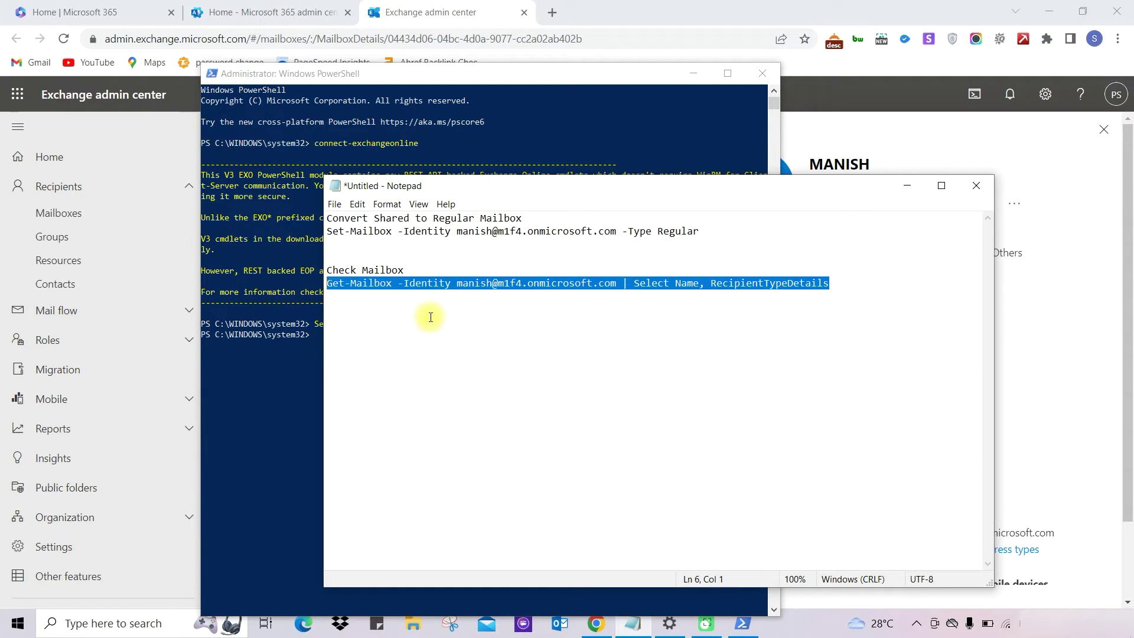
Run the Get-Mailbox command in PowerShell and confirm RecipientTypeDetails reads UserMailbox.
left_click(387, 342)
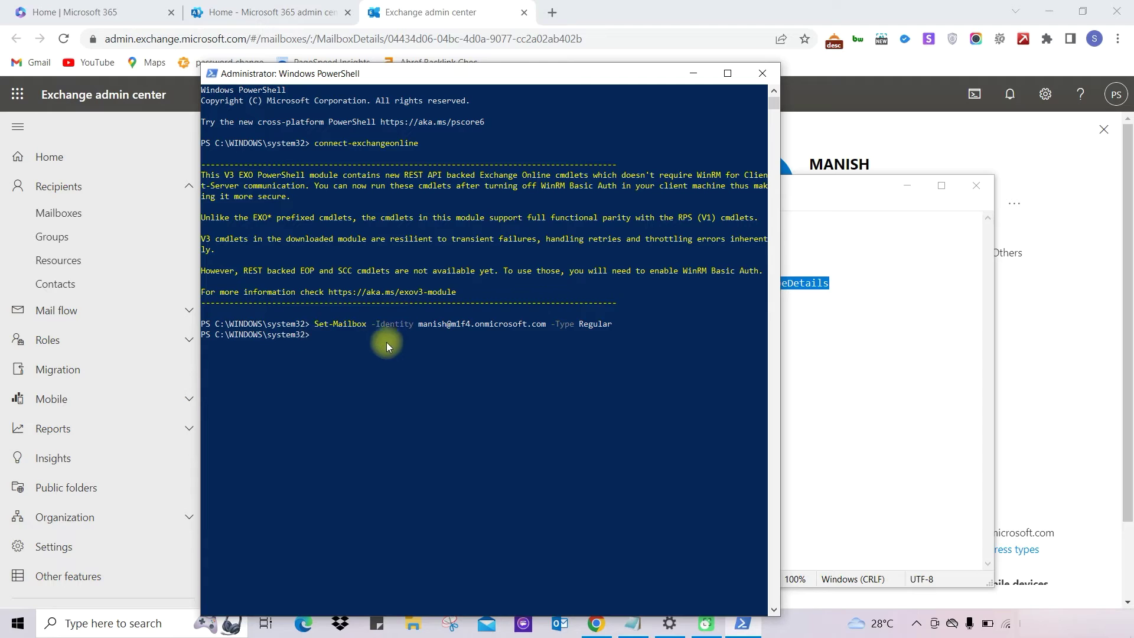
key("ctrl+v")
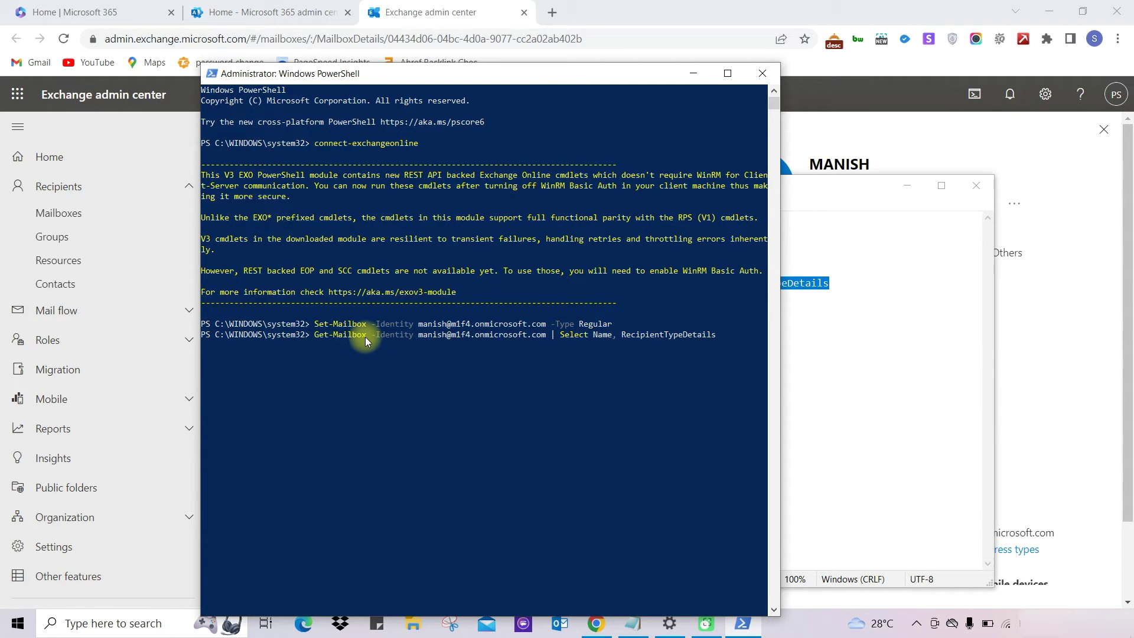
key("Return")
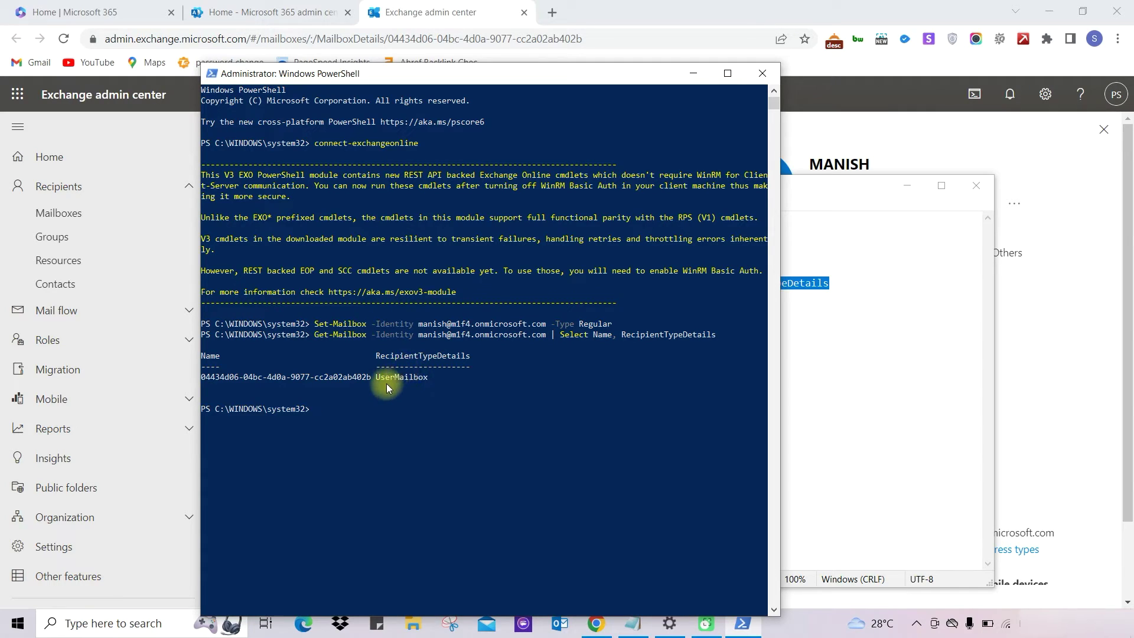
left_click_drag(377, 377, 416, 378)
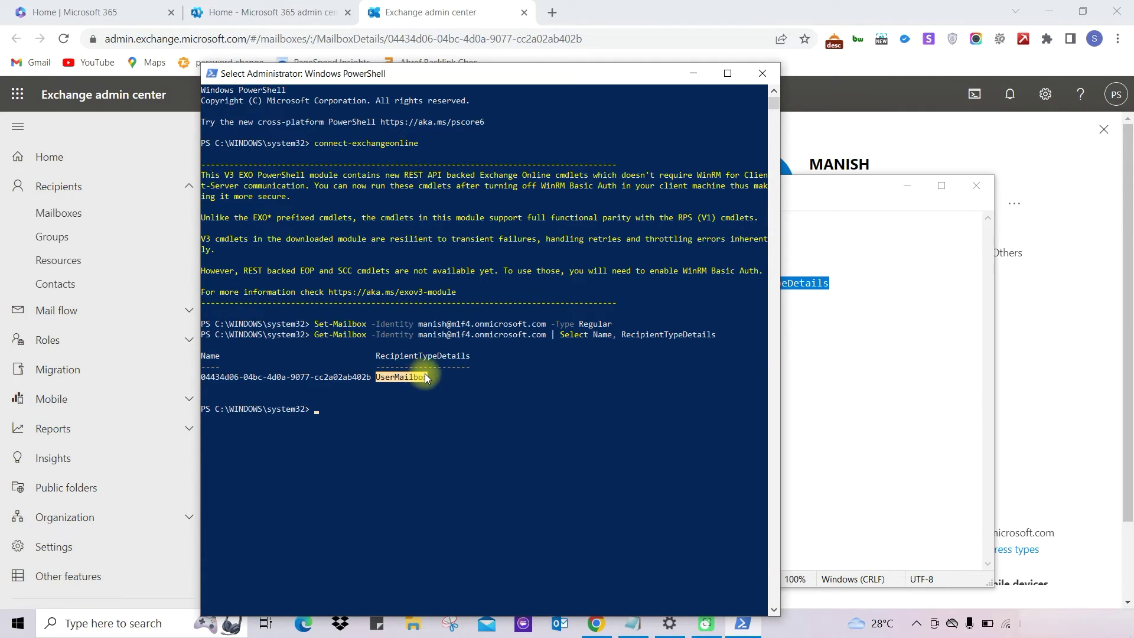
key("ctrl+c")
Return to Exchange admin center, close the MANISH details panel and reload the mailboxes page.
left_click(856, 146)
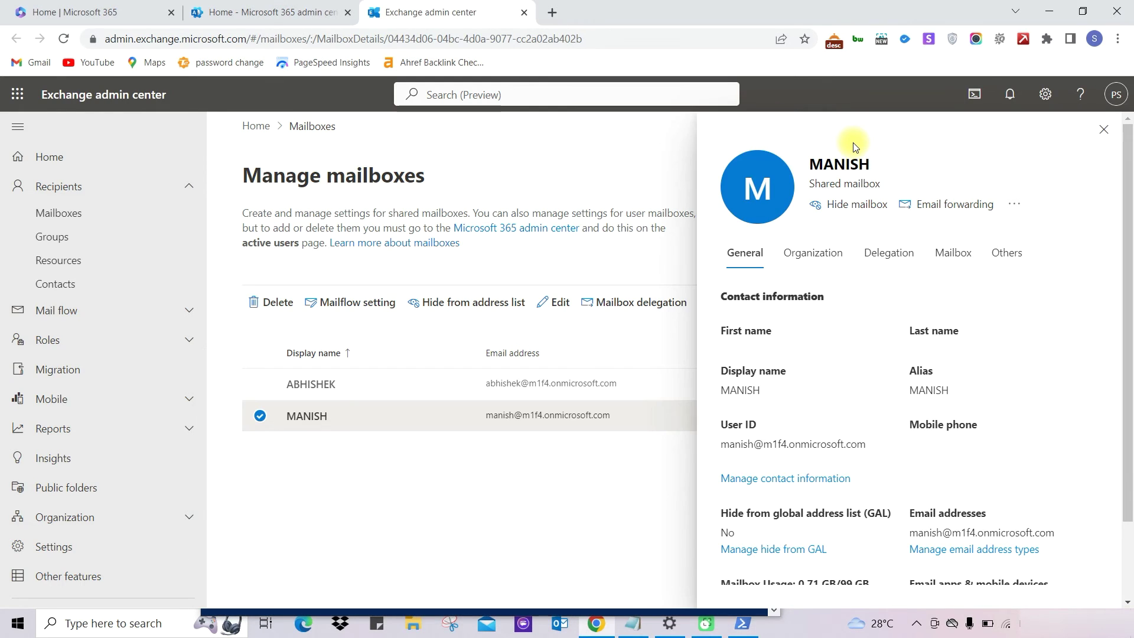
left_click(488, 494)
key("F5")
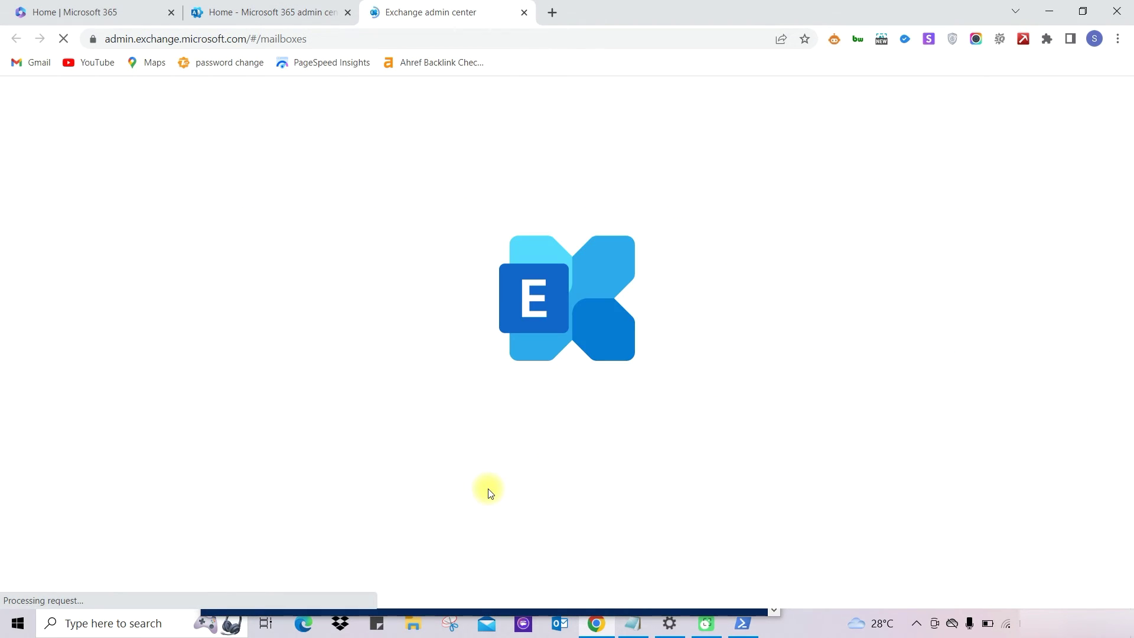